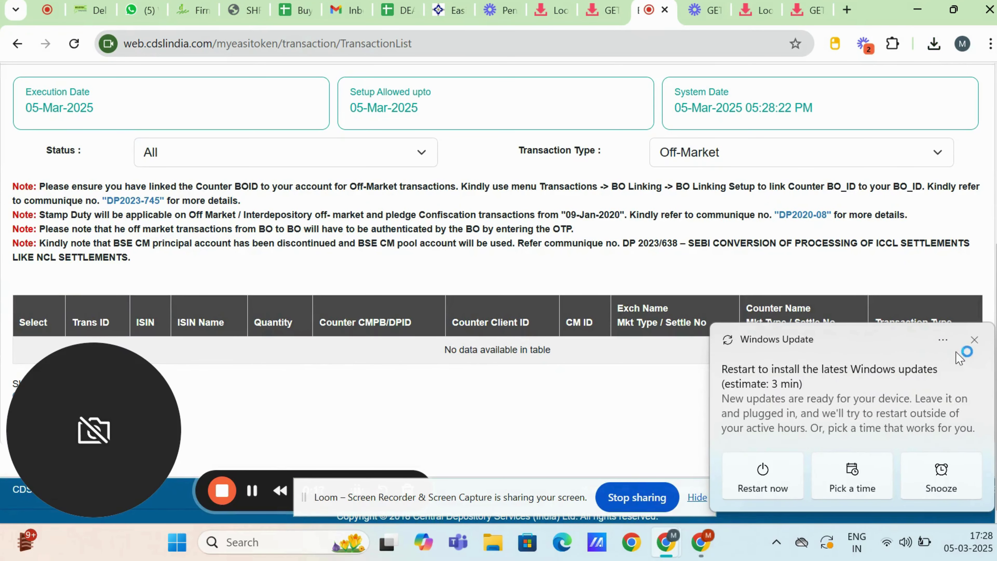
Step: Dismiss the Windows Update notification to reveal the empty Off-Market transaction list
{"action": "left_click", "coordinate": [974, 341]}
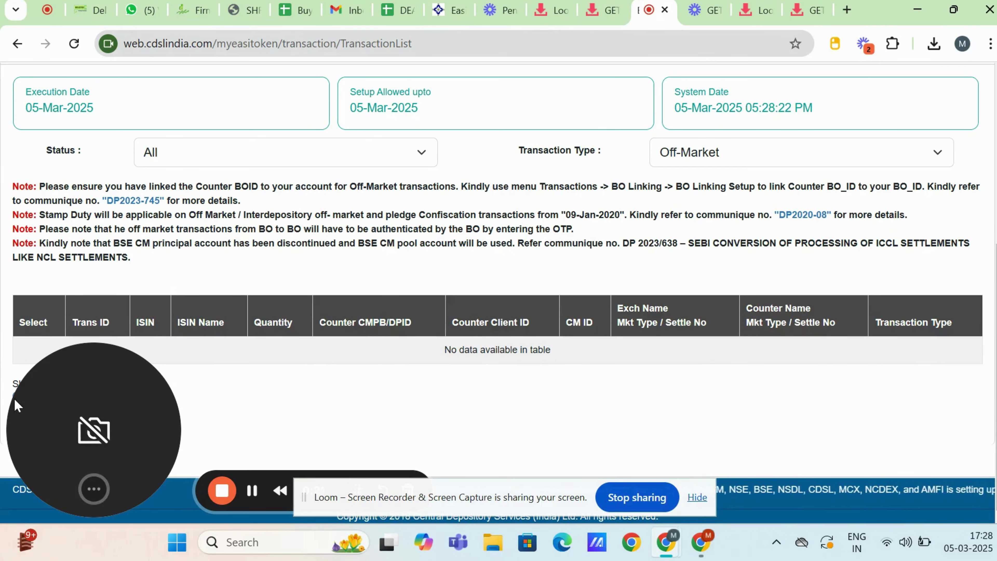
{"action": "left_click_drag", "start_coordinate": [15, 405], "coordinate": [334, 394]}
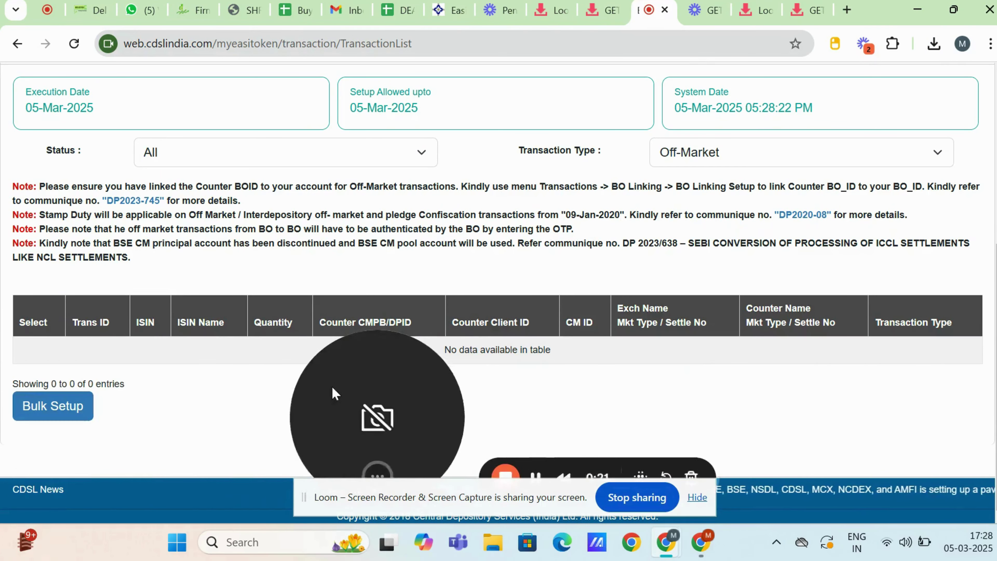
Step: Start a Bulk Setup sell transaction with execution date 05-Mar-2025
{"action": "left_click", "coordinate": [42, 422]}
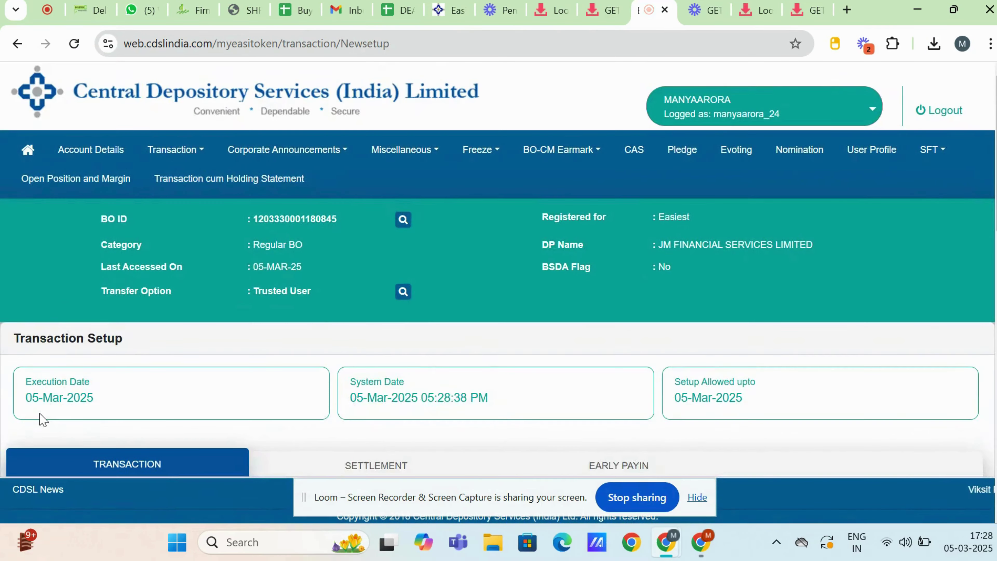
{"action": "scroll", "coordinate": [558, 303], "scroll_direction": "down", "scroll_amount": 1}
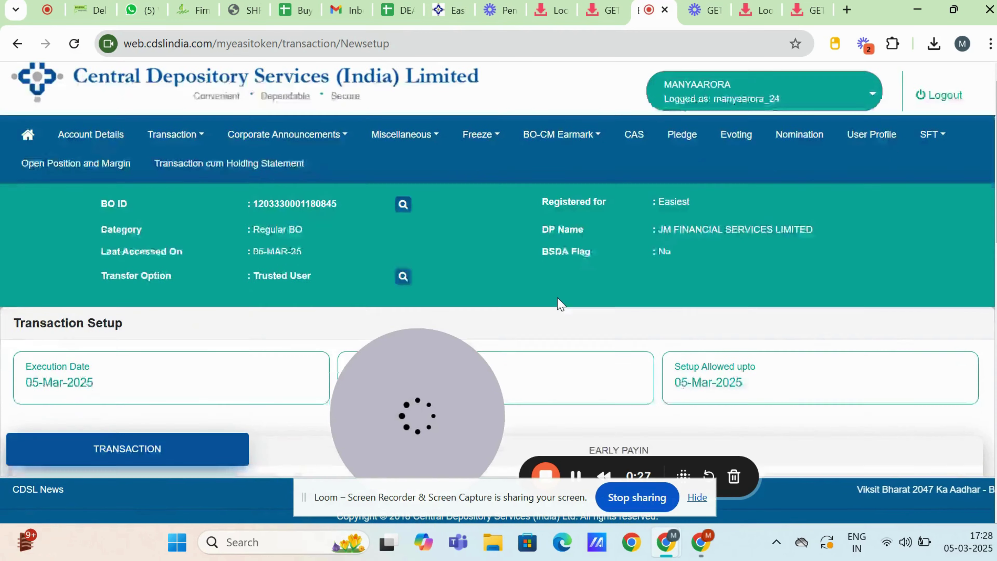
{"action": "scroll", "coordinate": [560, 303], "scroll_direction": "down", "scroll_amount": 5}
{"action": "scroll", "coordinate": [559, 303], "scroll_direction": "down", "scroll_amount": 2}
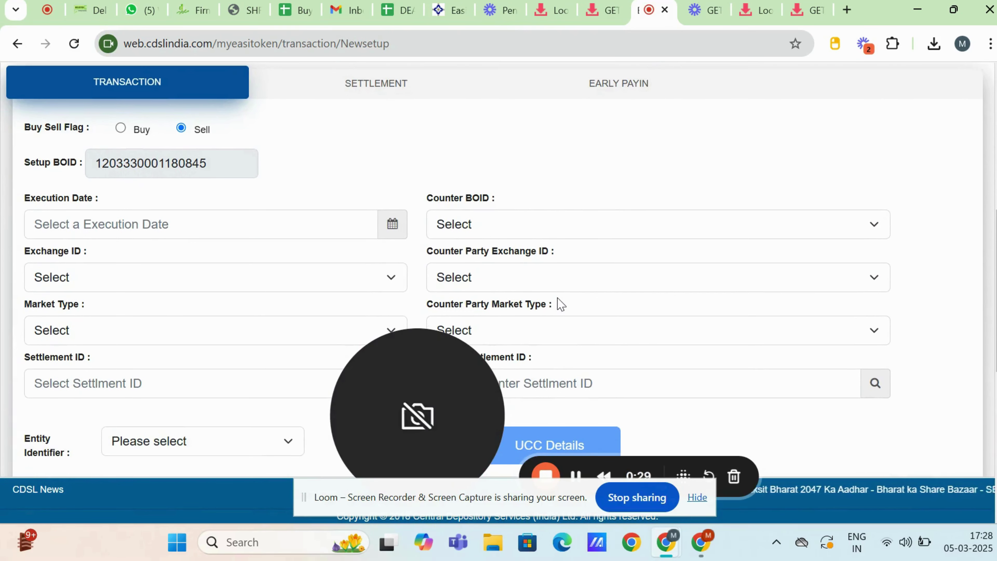
{"action": "left_click", "coordinate": [392, 227]}
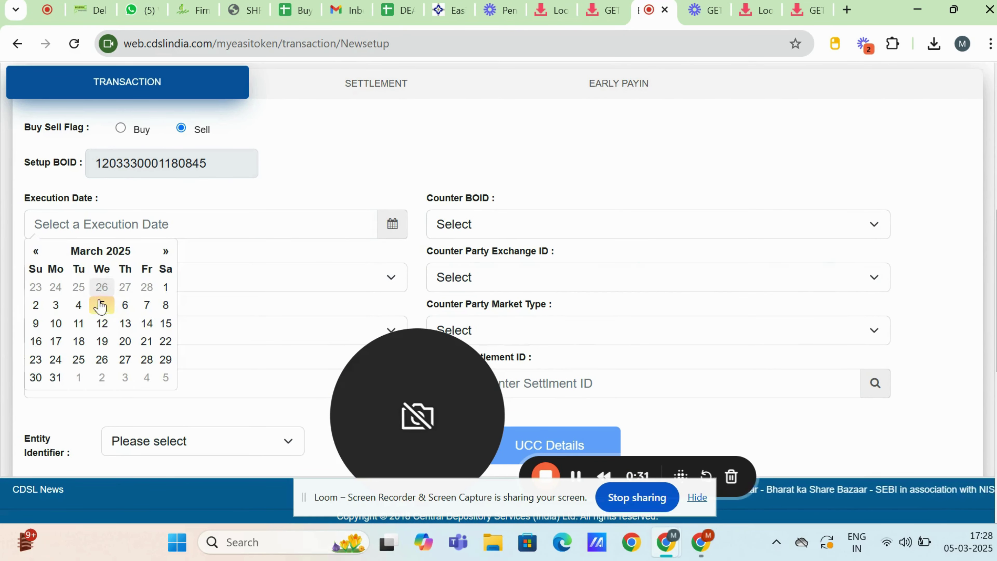
{"action": "left_click", "coordinate": [102, 309]}
{"action": "left_click", "coordinate": [554, 228]}
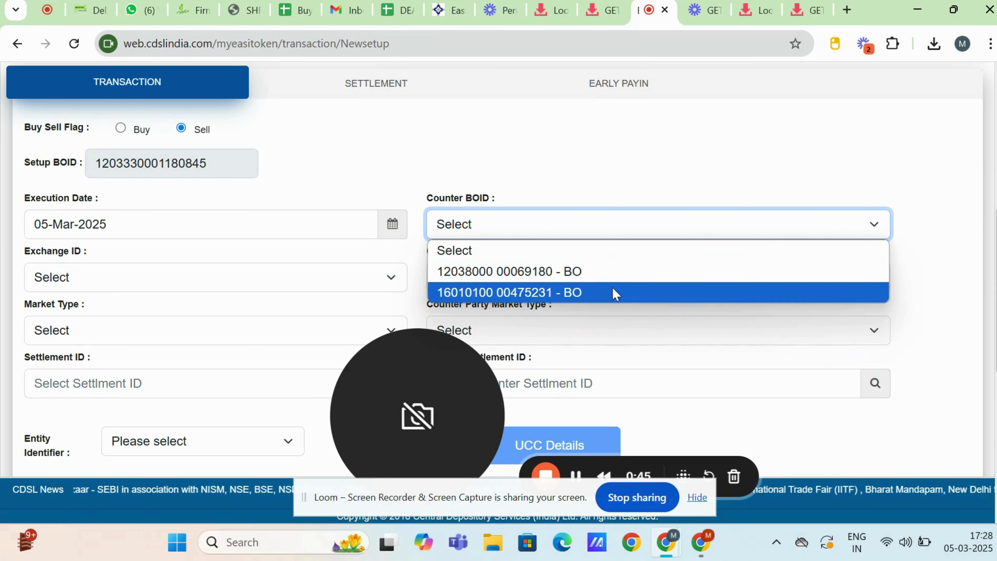
Step: Select the first Counter BOID account and set the Entity Identifier to NA
{"action": "left_click", "coordinate": [613, 271]}
{"action": "scroll", "coordinate": [613, 269], "scroll_direction": "down", "scroll_amount": 1}
{"action": "scroll", "coordinate": [616, 275], "scroll_direction": "down", "scroll_amount": 1}
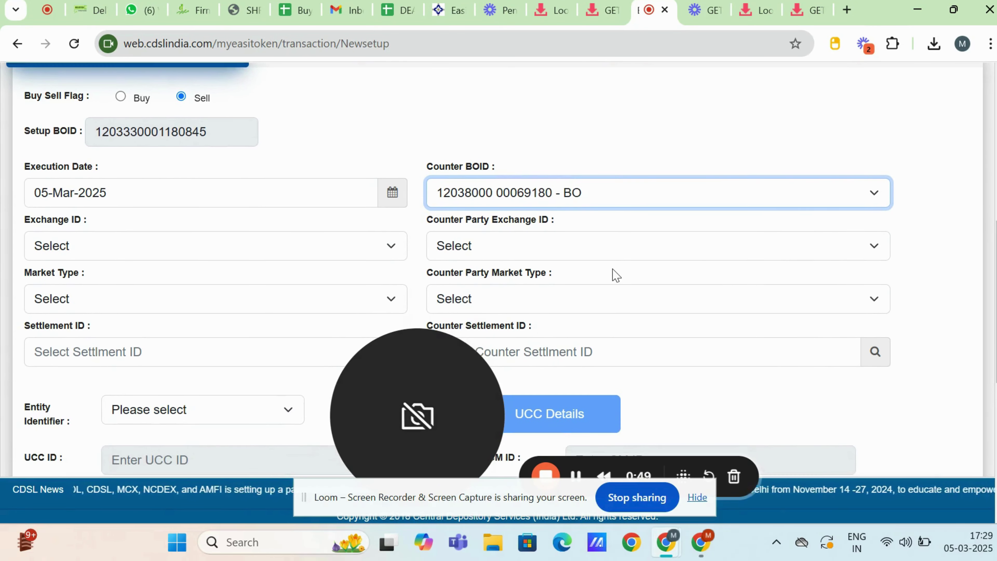
{"action": "scroll", "coordinate": [615, 275], "scroll_direction": "down", "scroll_amount": 1}
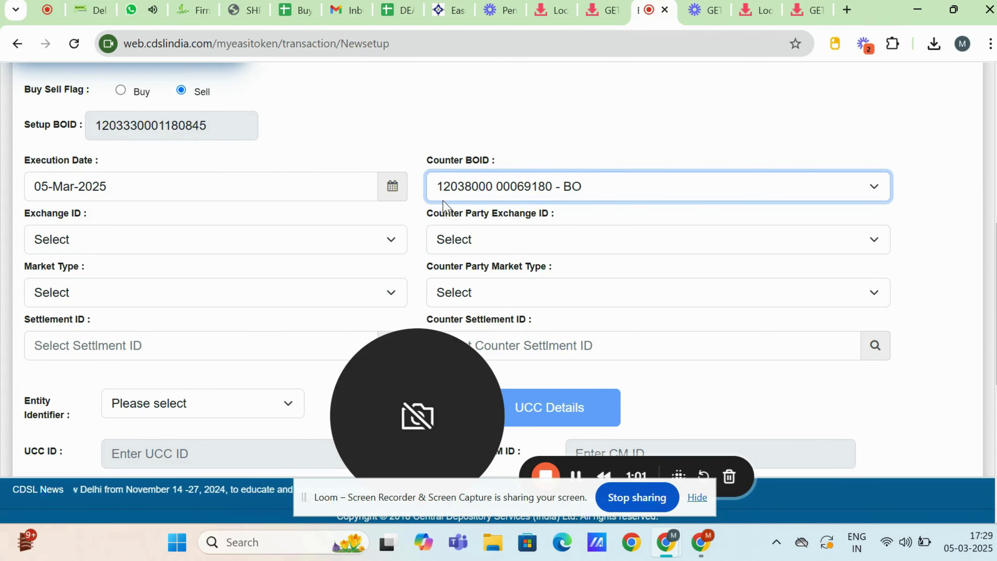
{"action": "scroll", "coordinate": [444, 205], "scroll_direction": "down", "scroll_amount": 3}
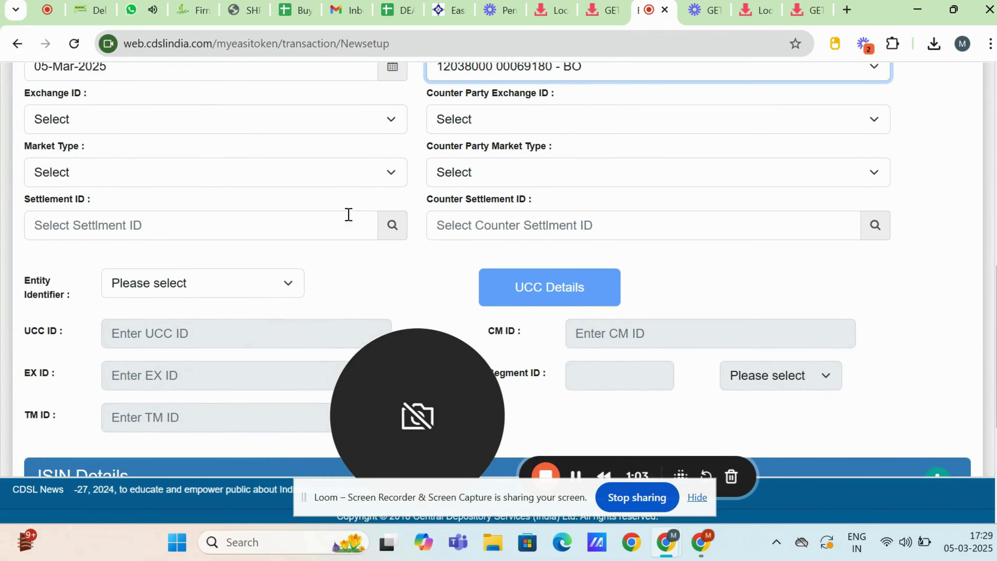
{"action": "left_click", "coordinate": [213, 281]}
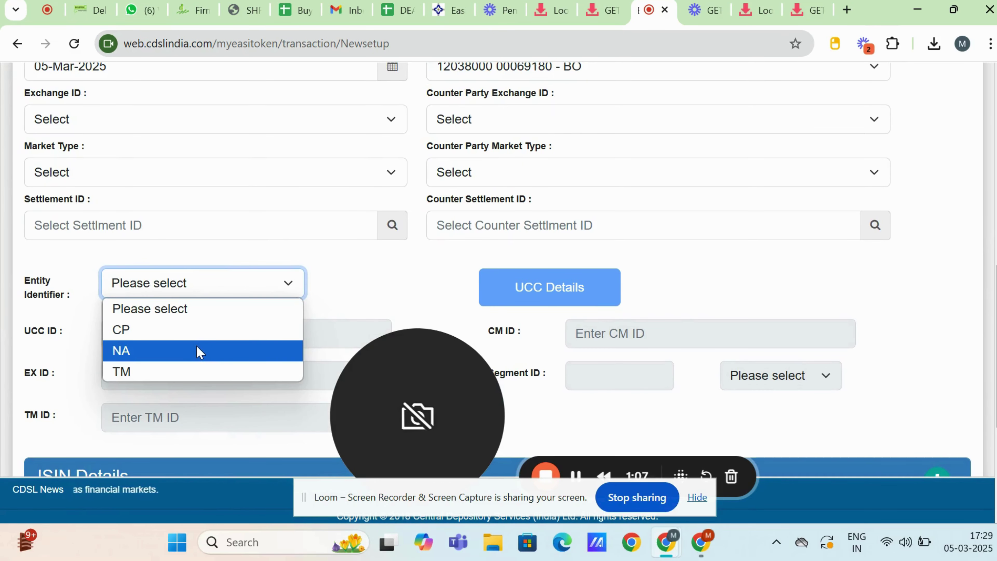
{"action": "left_click", "coordinate": [197, 346]}
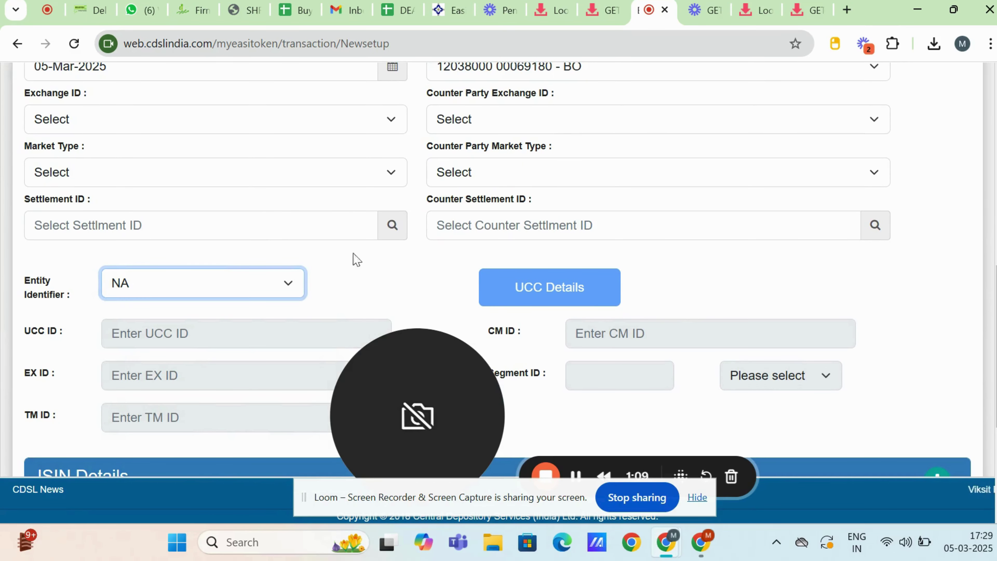
{"action": "scroll", "coordinate": [645, 196], "scroll_direction": "down", "scroll_amount": 5}
{"action": "scroll", "coordinate": [647, 196], "scroll_direction": "down", "scroll_amount": 1}
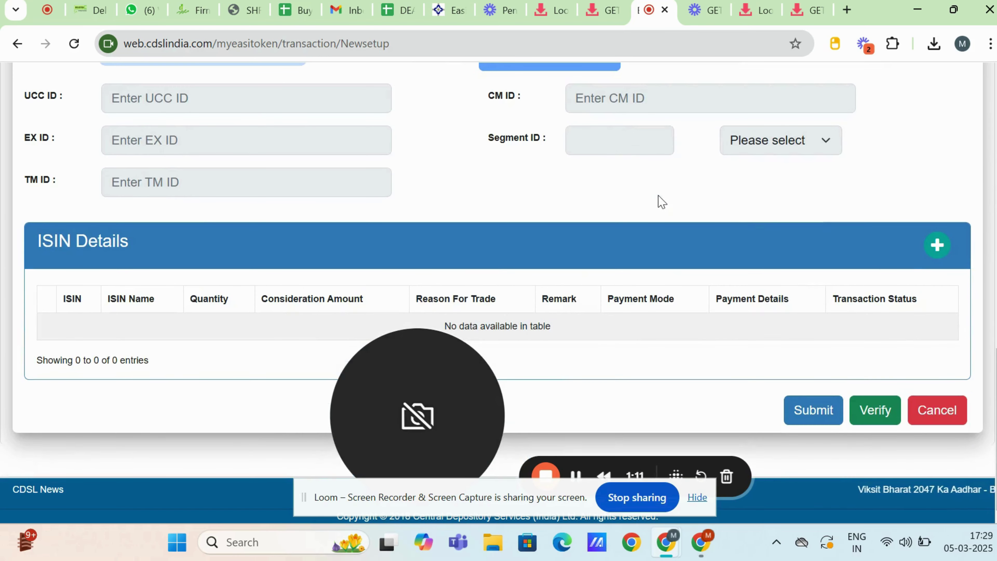
Step: Add an ISIN line: INE0OLN01029, quantity 1000, consideration amount 10000
{"action": "left_click", "coordinate": [937, 247]}
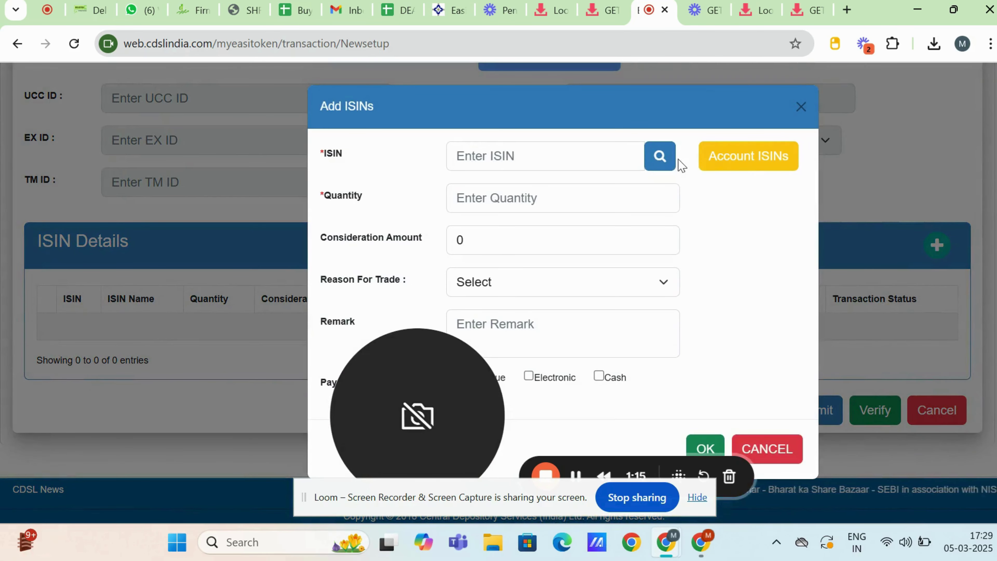
{"action": "left_click", "coordinate": [582, 155]}
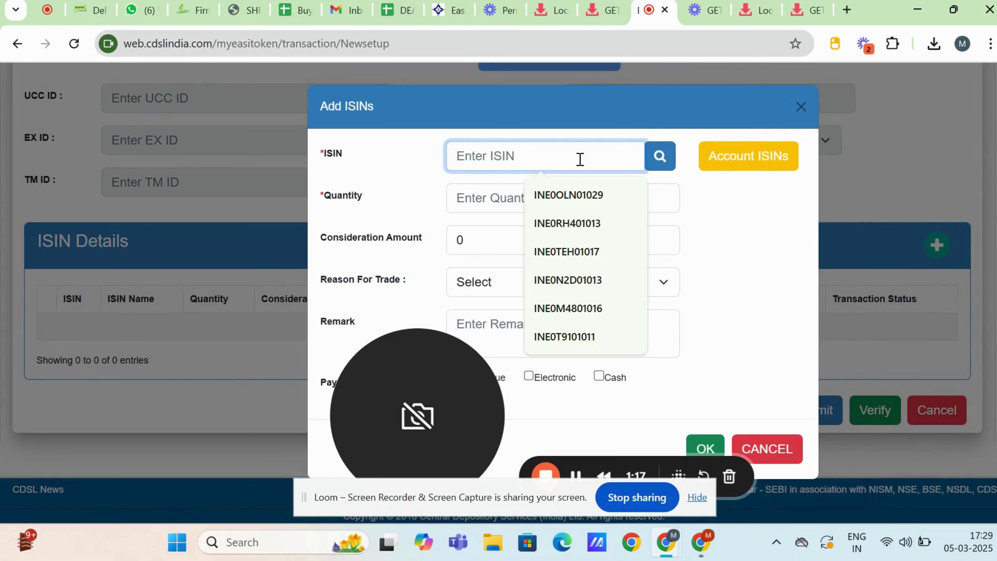
{"action": "left_click", "coordinate": [569, 195]}
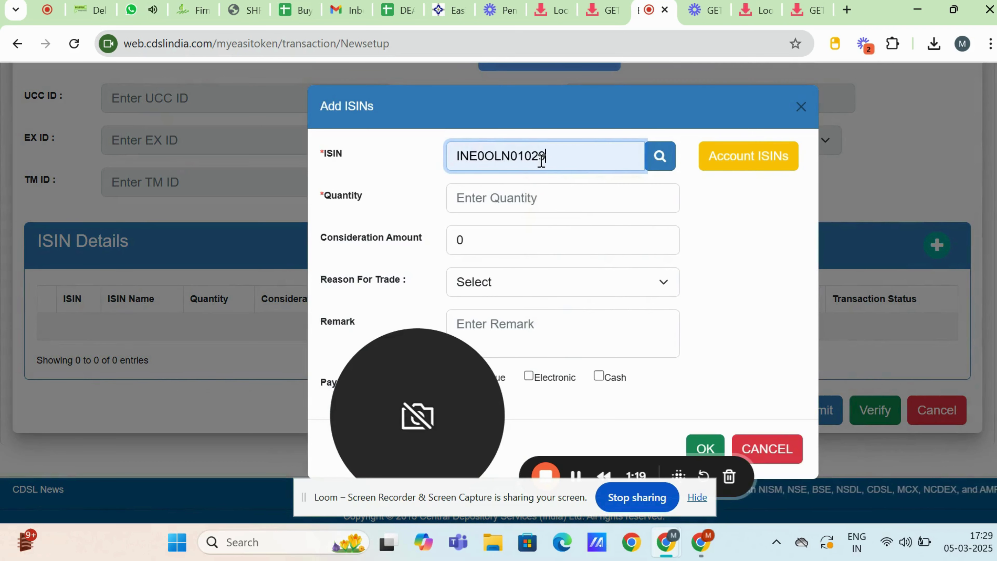
{"action": "left_click", "coordinate": [535, 196]}
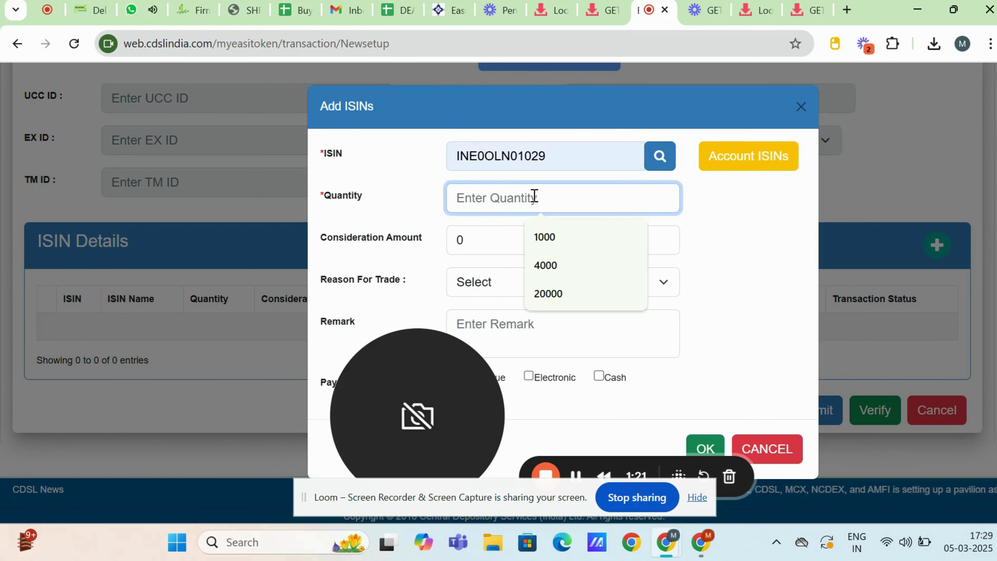
{"action": "left_click", "coordinate": [539, 237]}
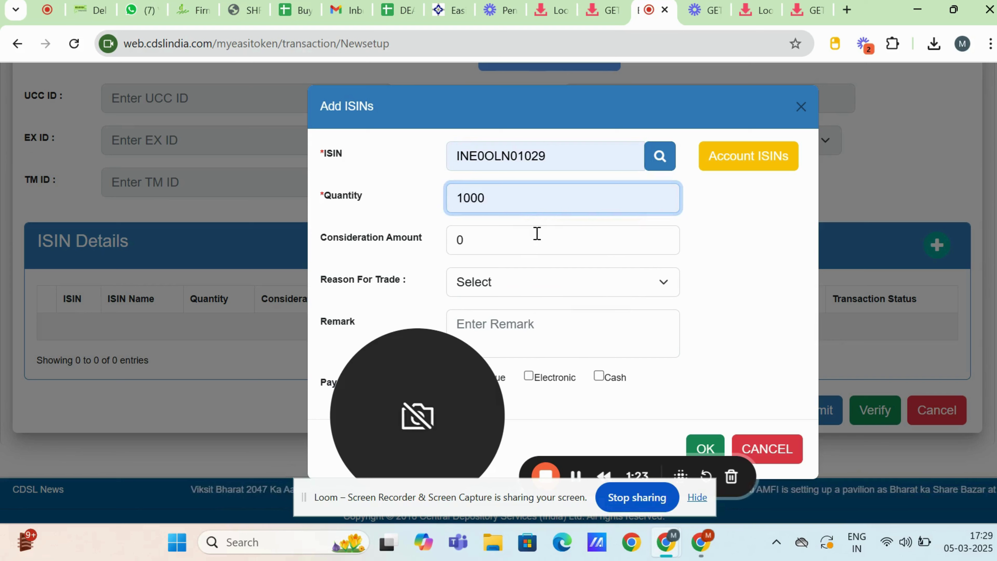
{"action": "left_click", "coordinate": [493, 248]}
{"action": "left_click_drag", "start_coordinate": [463, 377], "coordinate": [138, 390]}
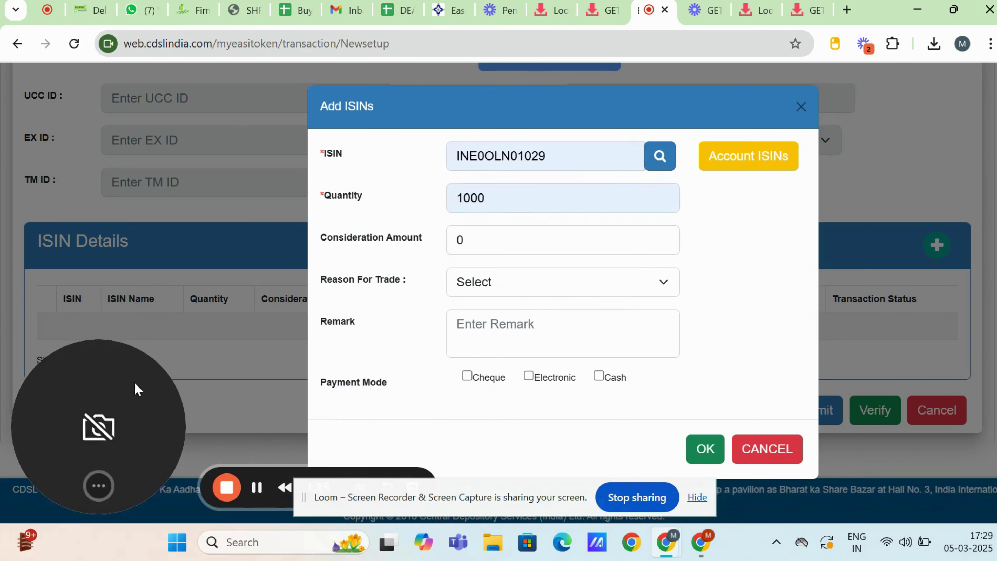
{"action": "left_click", "coordinate": [503, 233]}
{"action": "key", "text": "BackSpace"}
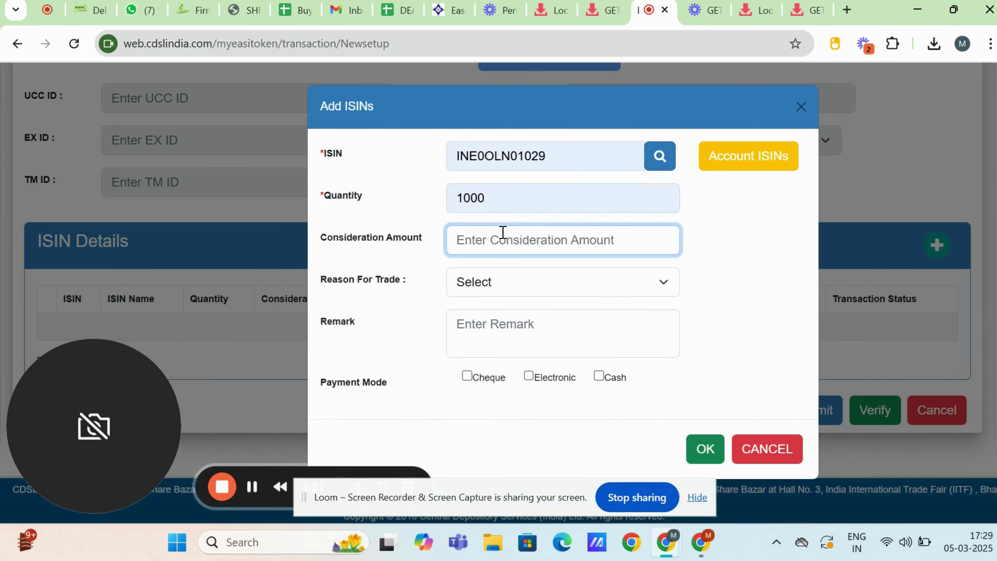
{"action": "type", "text": "10000"}
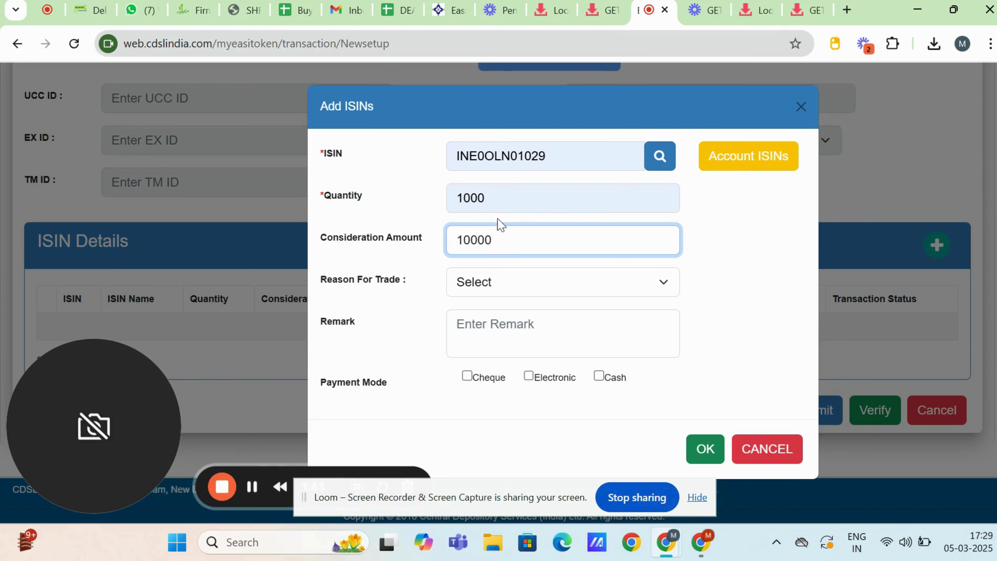
Step: Set the trade reason to For Off-Market Sale/Purchase with Electronic payment mode
{"action": "left_click", "coordinate": [505, 279]}
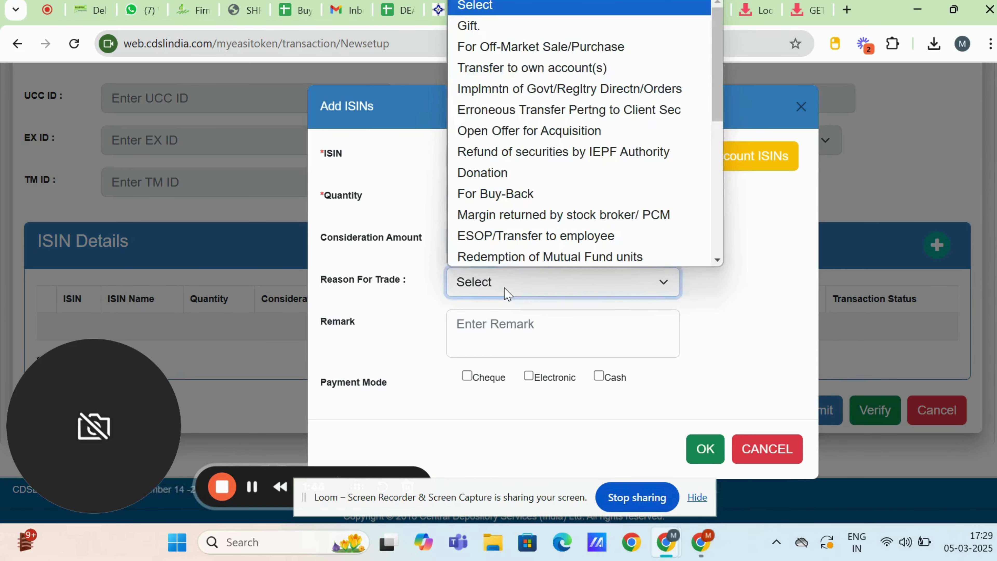
{"action": "left_click", "coordinate": [517, 46]}
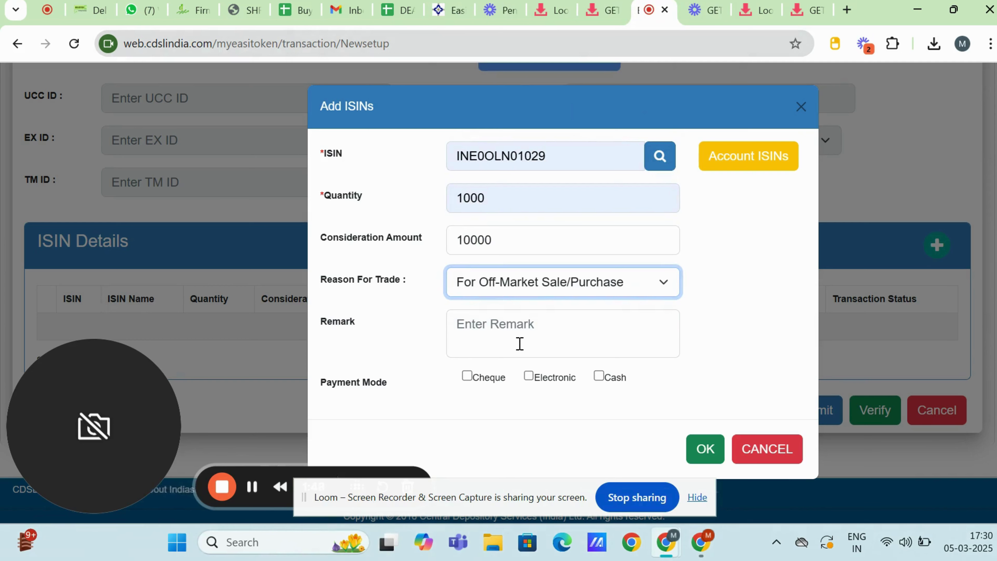
{"action": "left_click", "coordinate": [529, 377]}
{"action": "scroll", "coordinate": [528, 382], "scroll_direction": "down", "scroll_amount": 3}
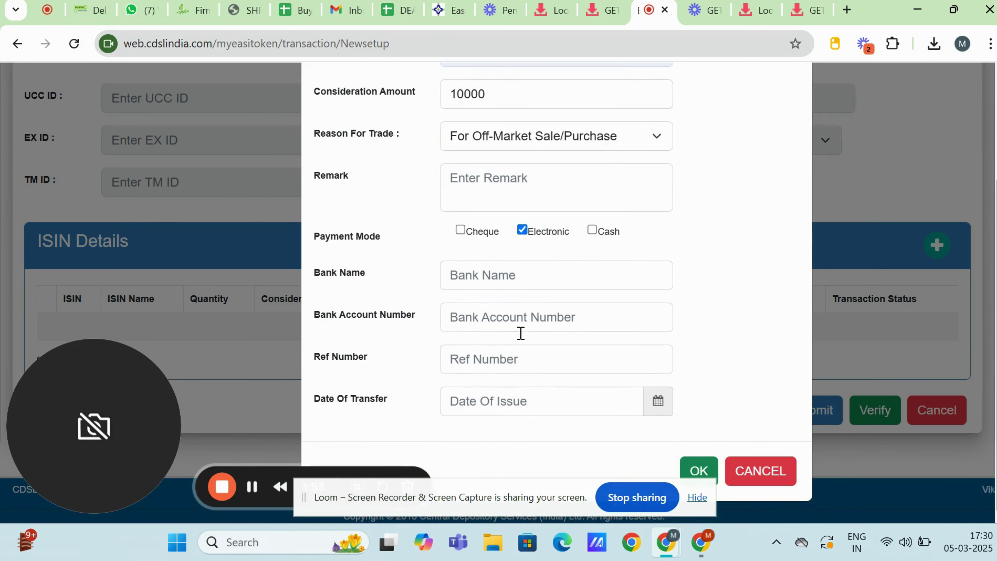
Step: Enter bank HDFC BANK LTD., the saved account, reference 1234567 and transfer date 05-Mar-2025
{"action": "left_click", "coordinate": [518, 270]}
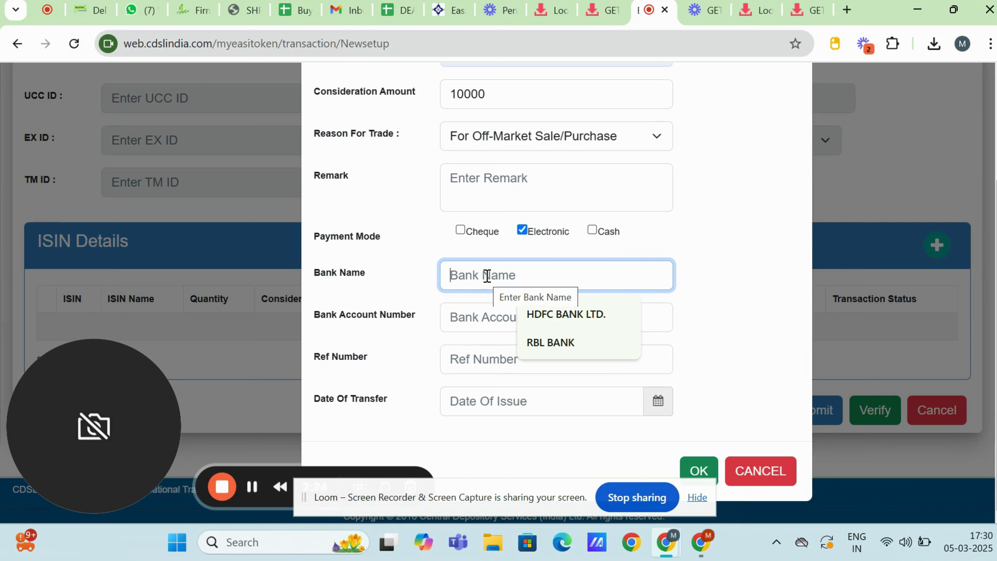
{"action": "left_click", "coordinate": [552, 316]}
{"action": "left_click", "coordinate": [538, 316]}
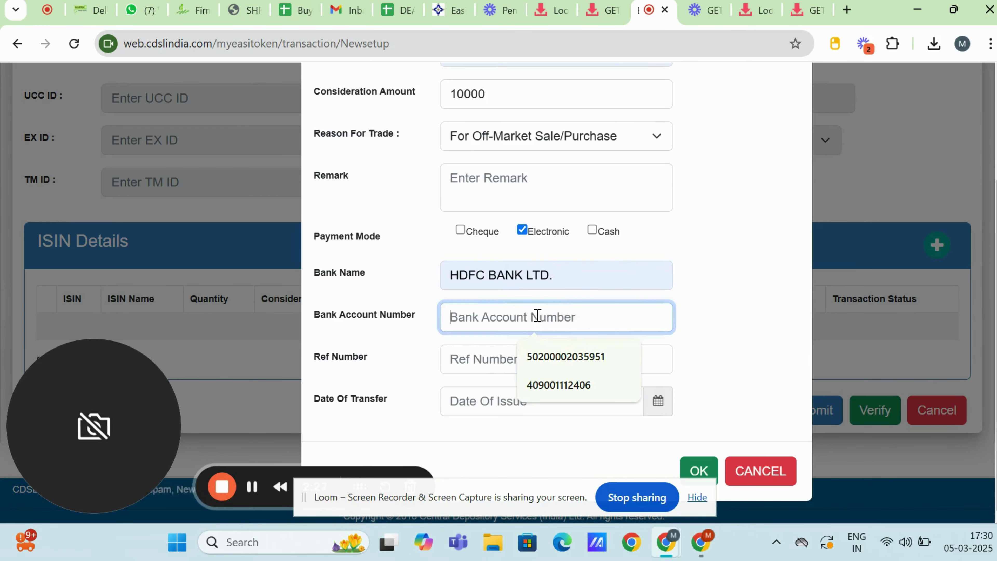
{"action": "left_click", "coordinate": [544, 358]}
{"action": "left_click", "coordinate": [536, 362]}
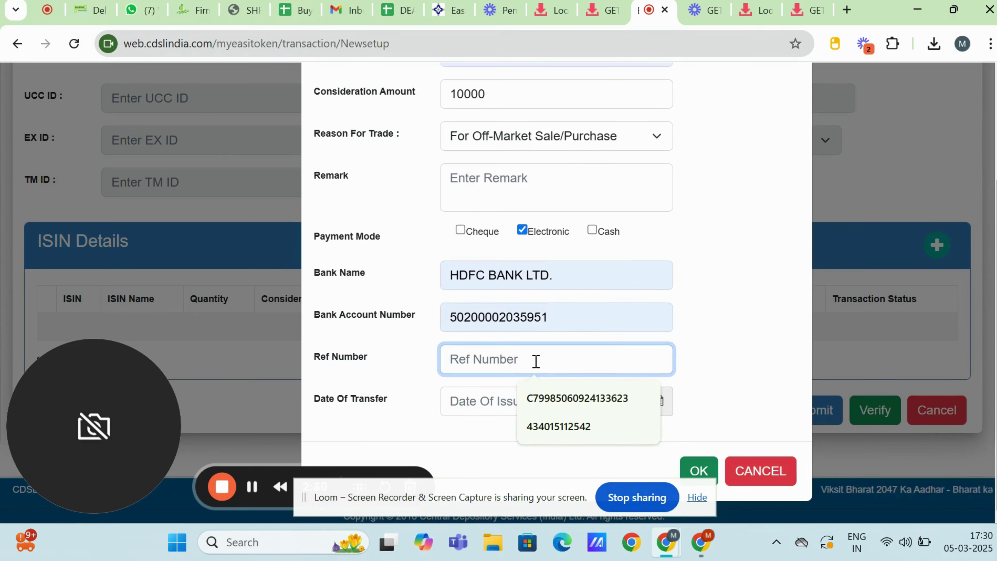
{"action": "type", "text": "1234567"}
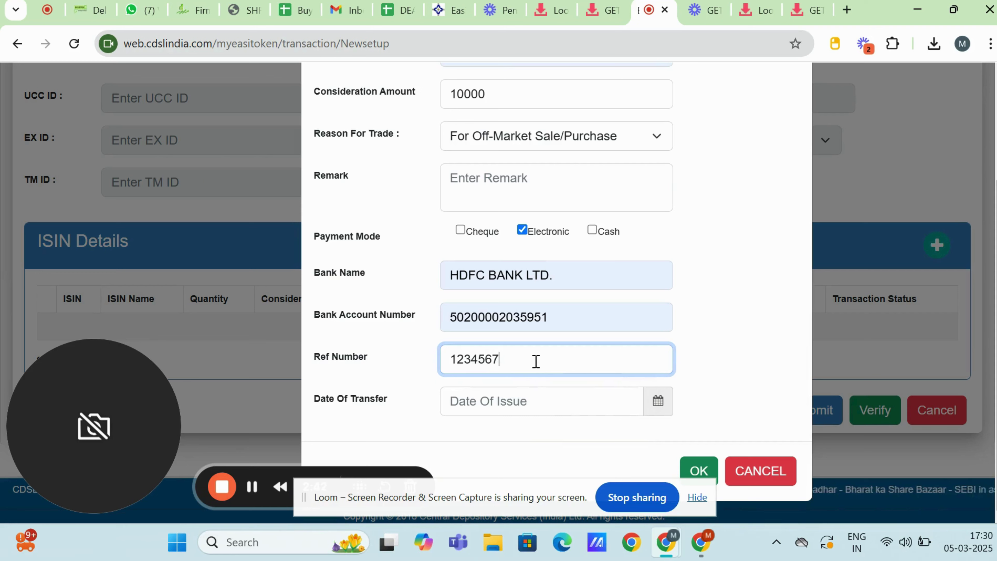
{"action": "left_click", "coordinate": [531, 391]}
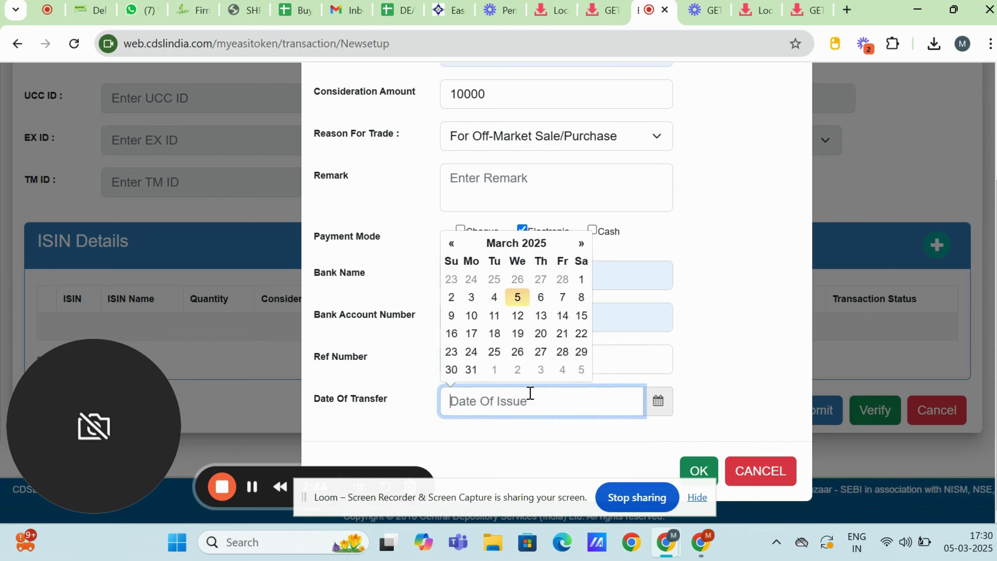
{"action": "left_click", "coordinate": [519, 298]}
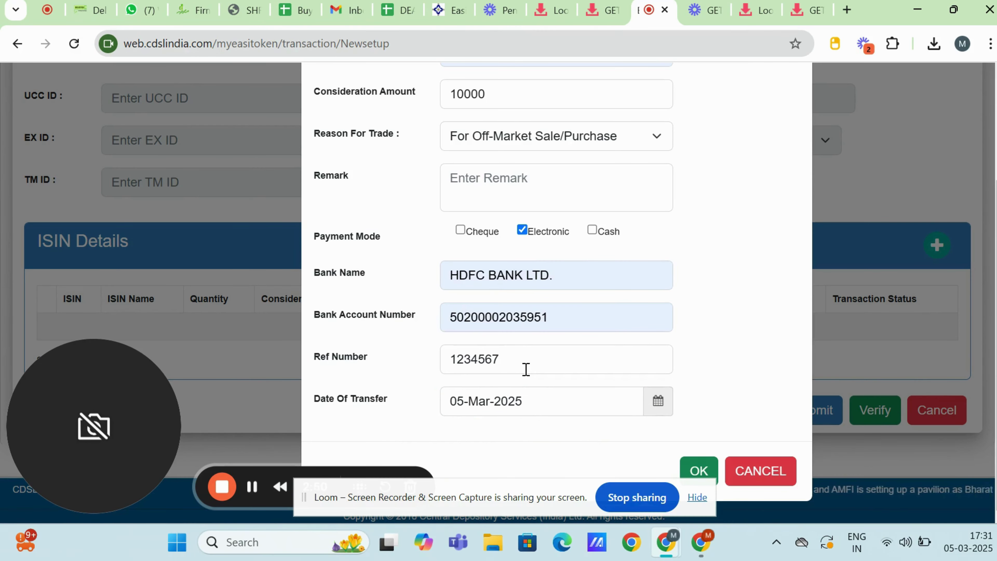
Step: Attach the payment details to the ISIN row, then verify and save, acknowledging the transaction ID
{"action": "left_click", "coordinate": [697, 470]}
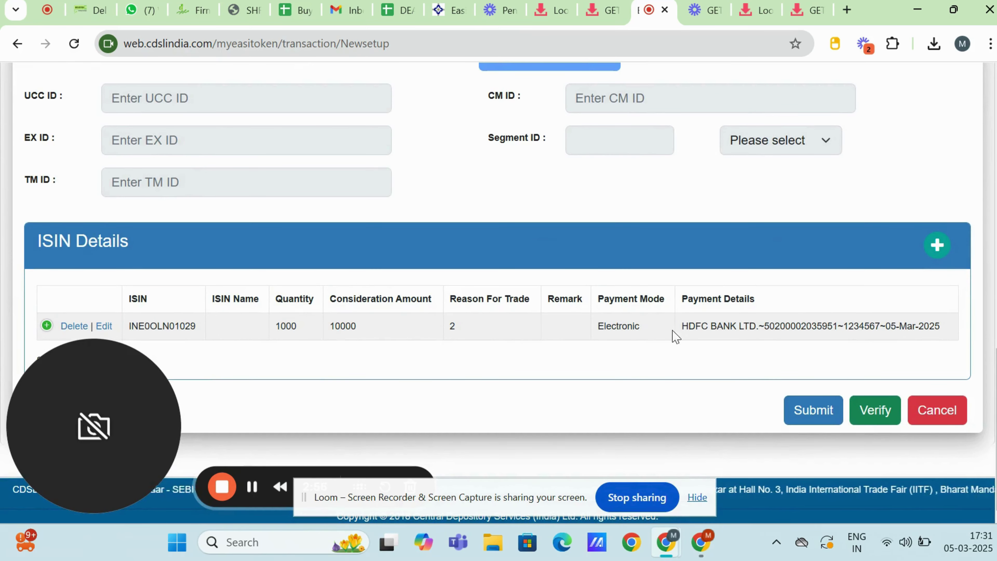
{"action": "left_click", "coordinate": [869, 413]}
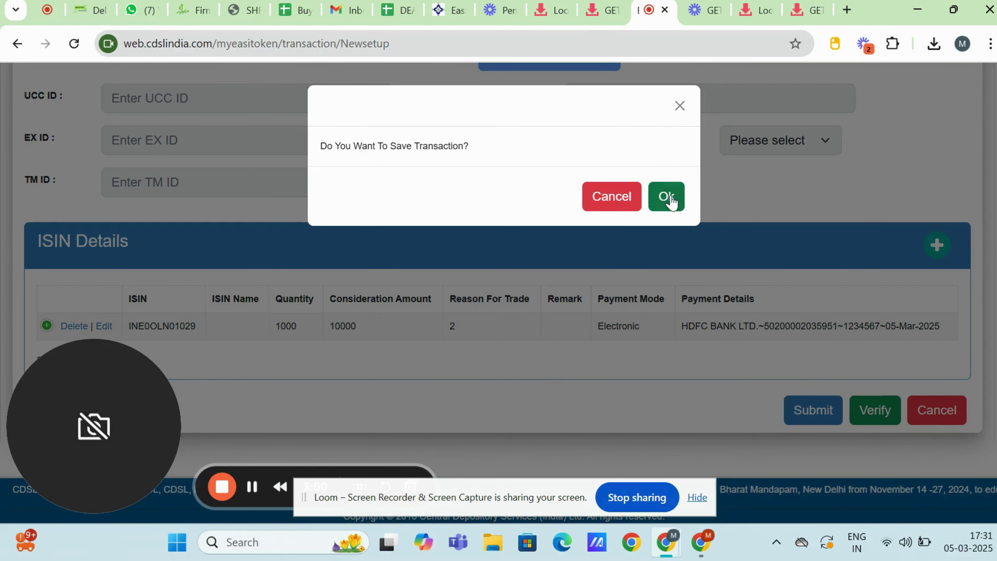
{"action": "left_click", "coordinate": [671, 198]}
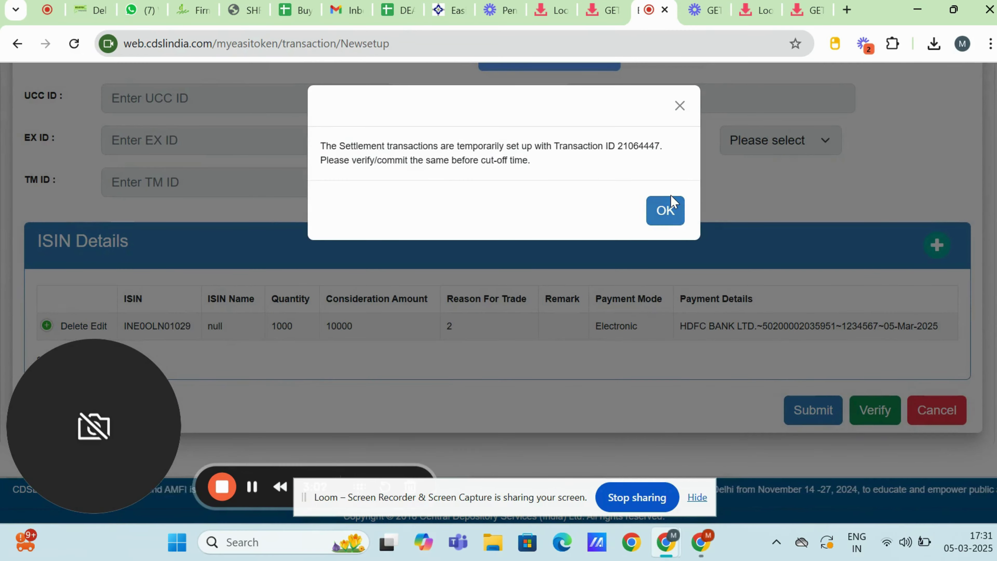
{"action": "left_click", "coordinate": [667, 209]}
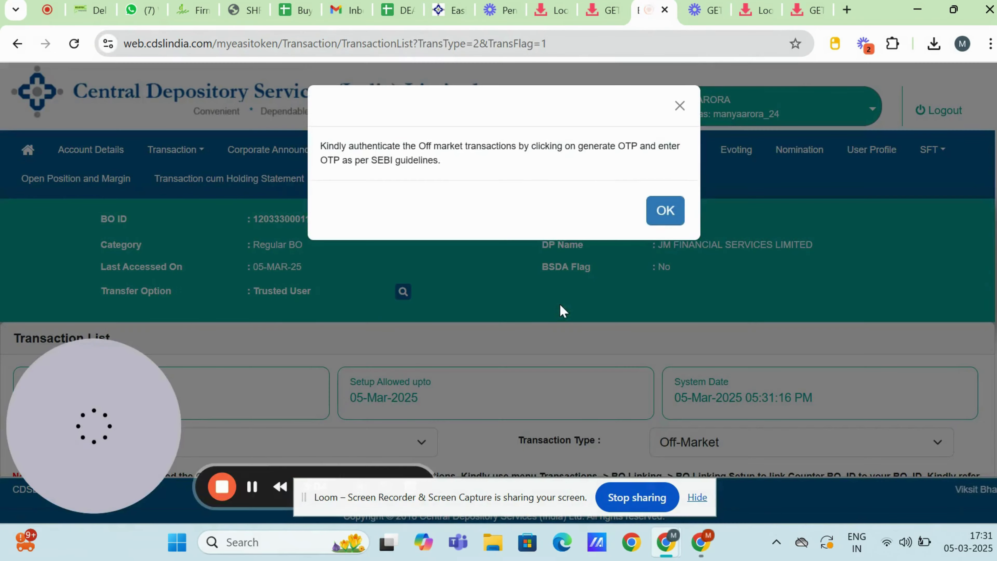
Step: Select the saved transaction and commit it, submitting the OTP
{"action": "left_click", "coordinate": [656, 226]}
{"action": "scroll", "coordinate": [461, 334], "scroll_direction": "down", "scroll_amount": 5}
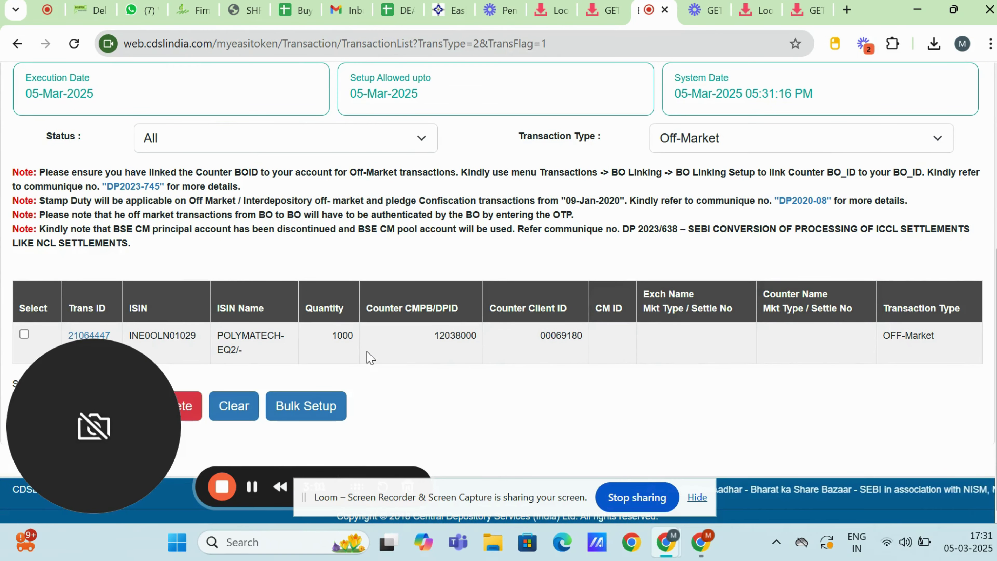
{"action": "left_click", "coordinate": [25, 334]}
{"action": "left_click_drag", "start_coordinate": [60, 383], "coordinate": [550, 431]}
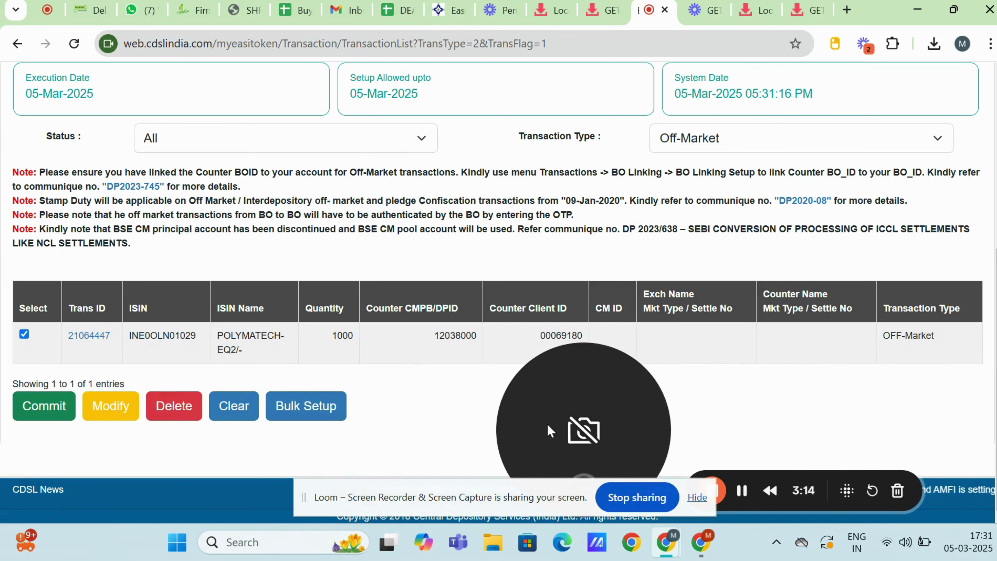
{"action": "left_click", "coordinate": [28, 410]}
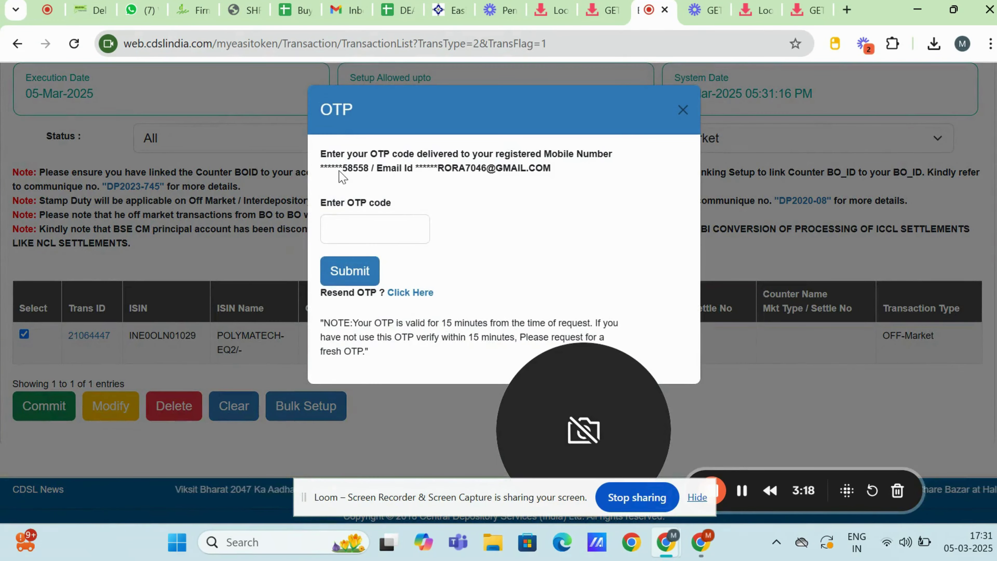
{"action": "left_click", "coordinate": [335, 227]}
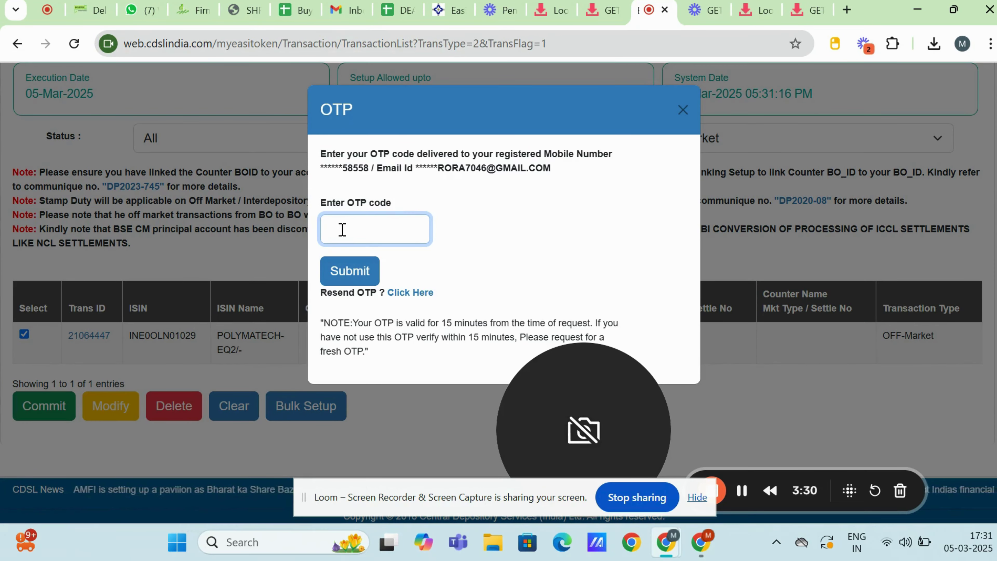
{"action": "type", "text": "1"}
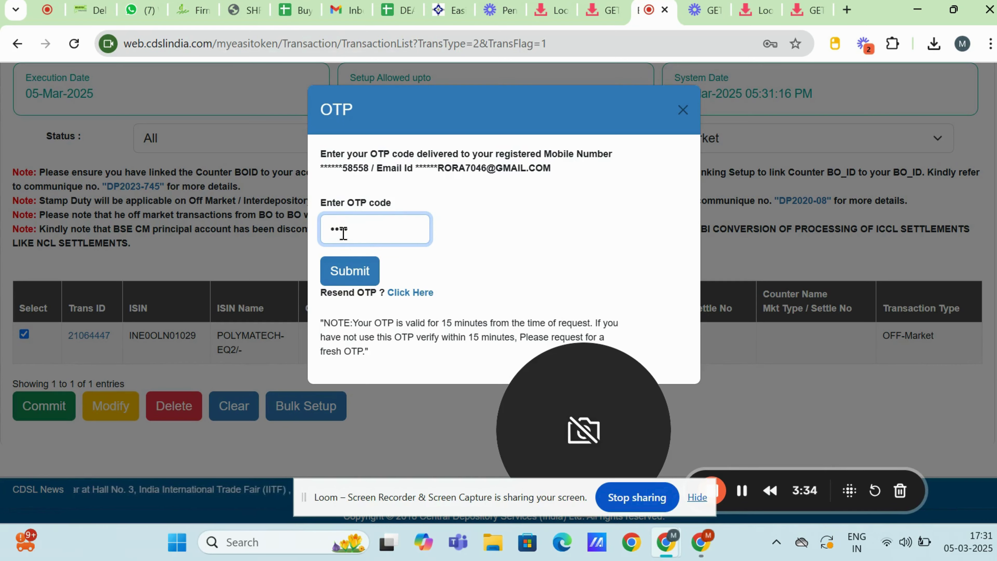
{"action": "left_click", "coordinate": [349, 268]}
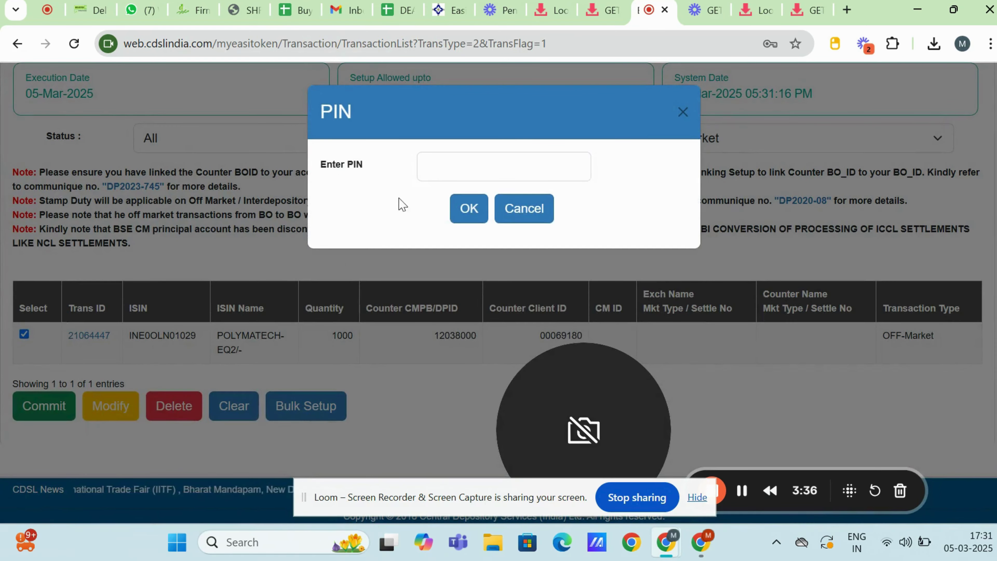
Step: Cancel the PIN prompt without entering a PIN
{"action": "left_click", "coordinate": [437, 171]}
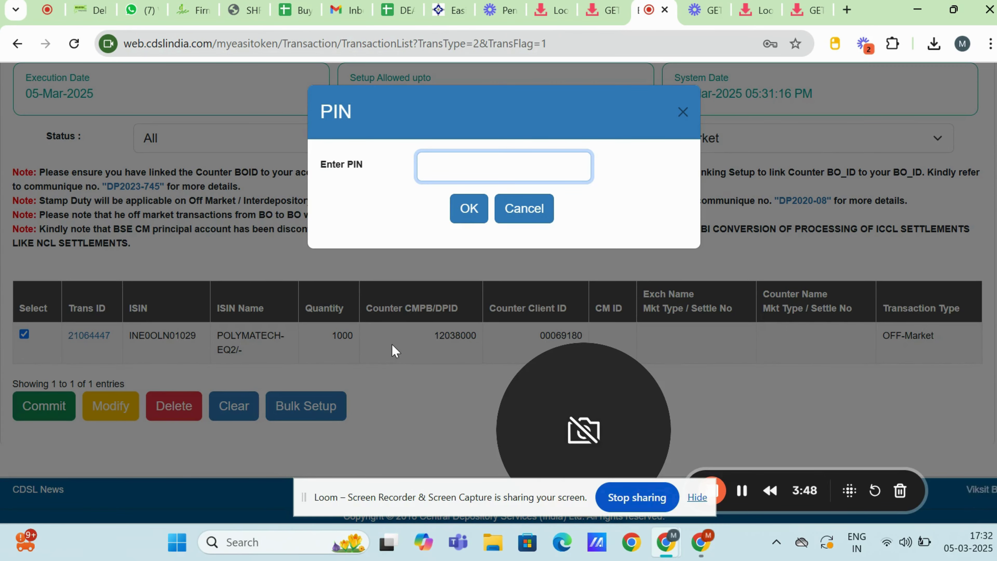
{"action": "left_click", "coordinate": [510, 214]}
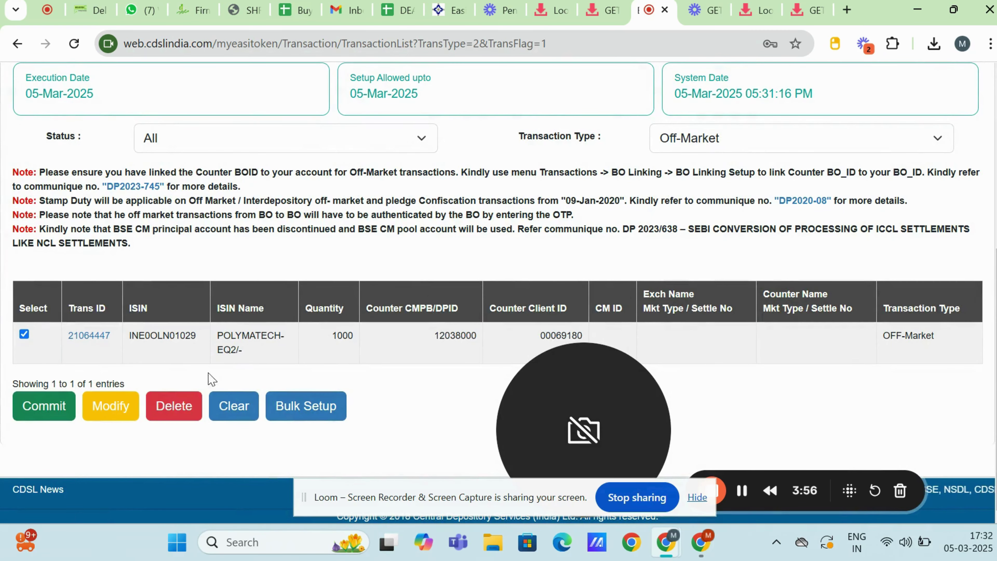
Step: Try deleting the transaction with a PIN, which is rejected as invalid, then close the PIN dialog
{"action": "left_click", "coordinate": [172, 408]}
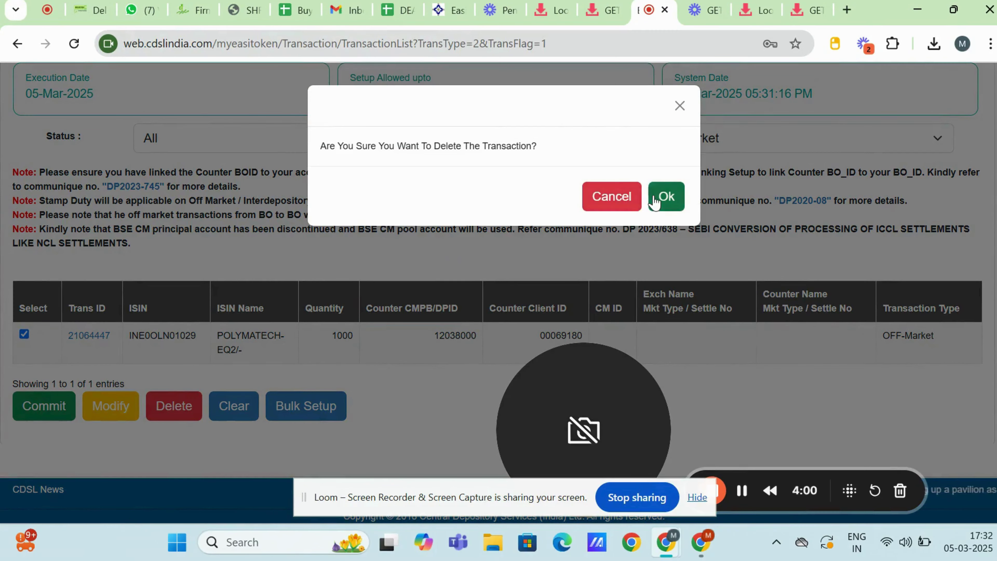
{"action": "left_click", "coordinate": [665, 196]}
{"action": "left_click", "coordinate": [508, 173]}
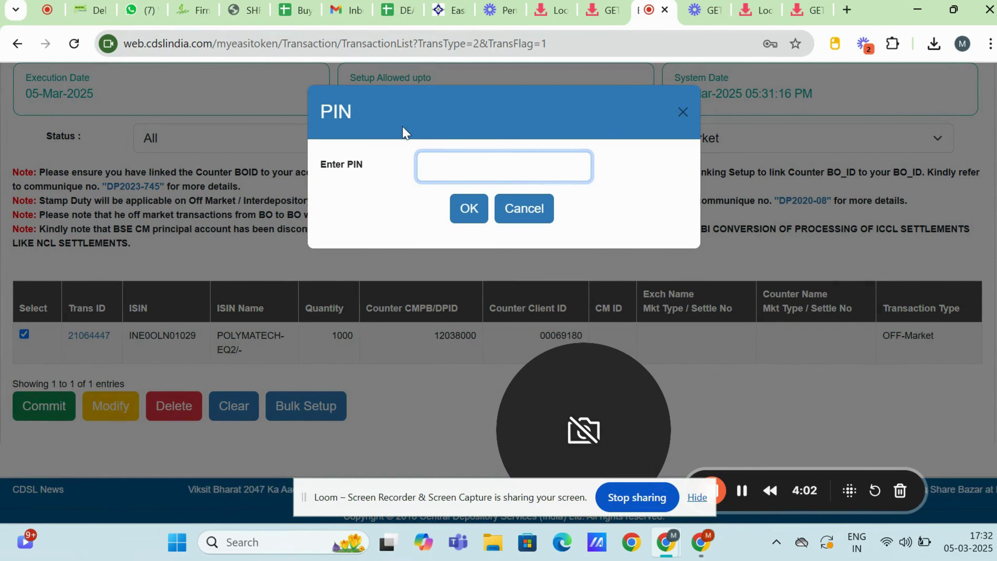
{"action": "type", "text": "••••••"}
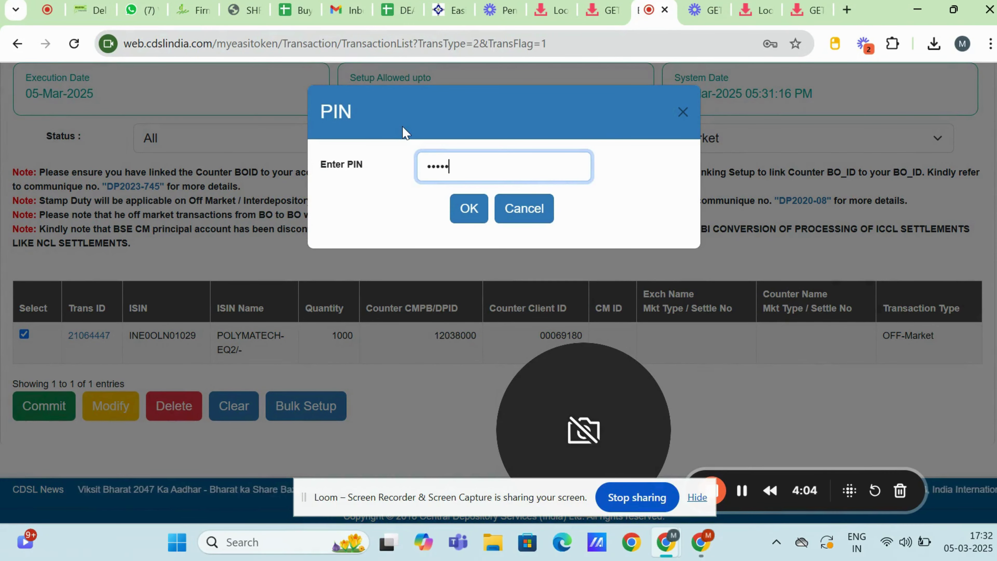
{"action": "type", "text": "••"}
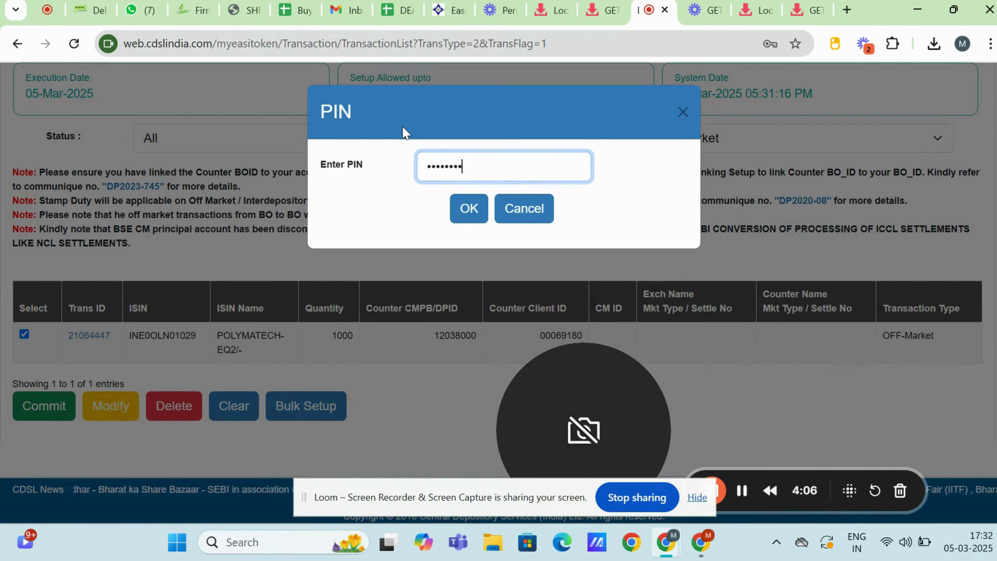
{"action": "left_click", "coordinate": [475, 211]}
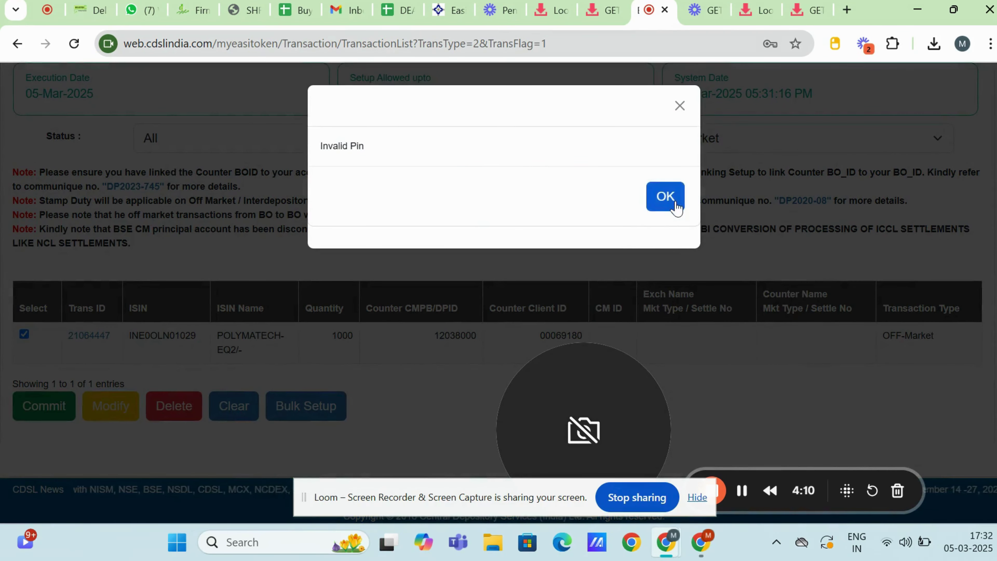
{"action": "left_click", "coordinate": [671, 199]}
{"action": "left_click", "coordinate": [684, 114]}
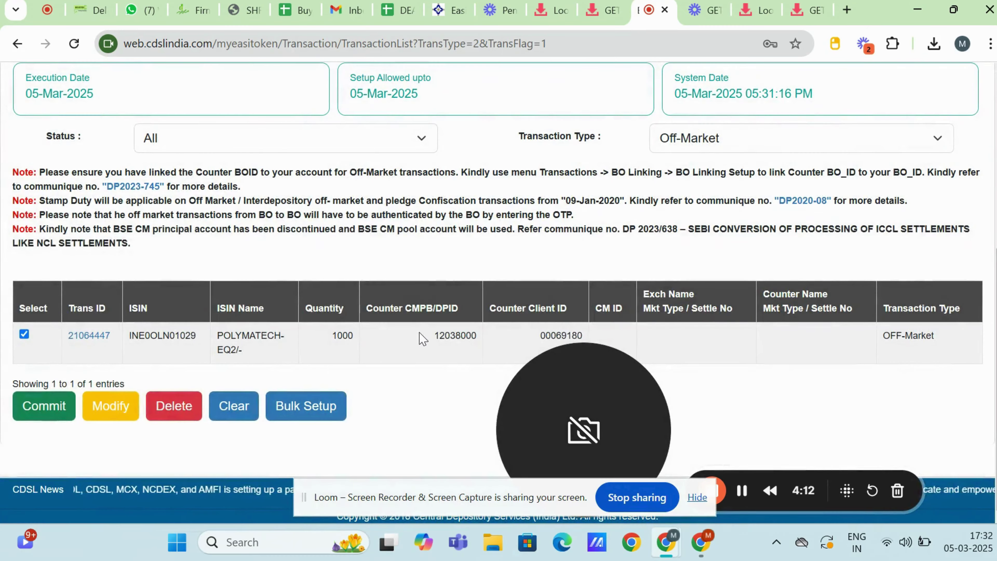